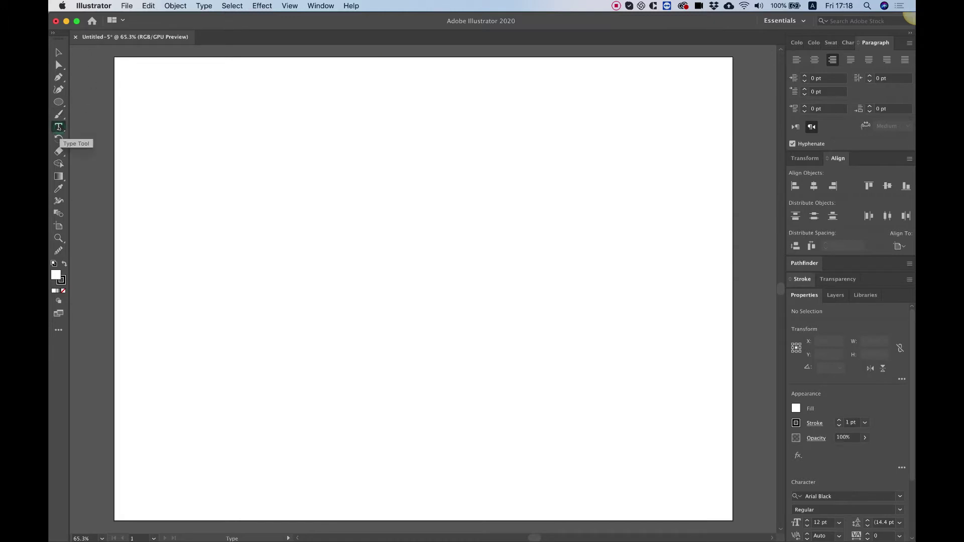
# - Type 'Unlimited Elements' as a new text object on the artboard
pyautogui.click(403, 233)
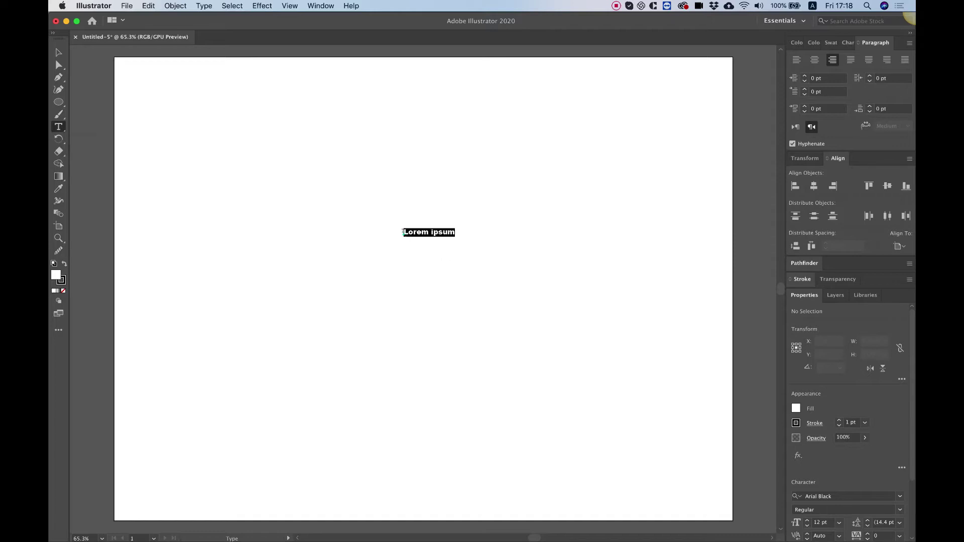
pyautogui.write('U')
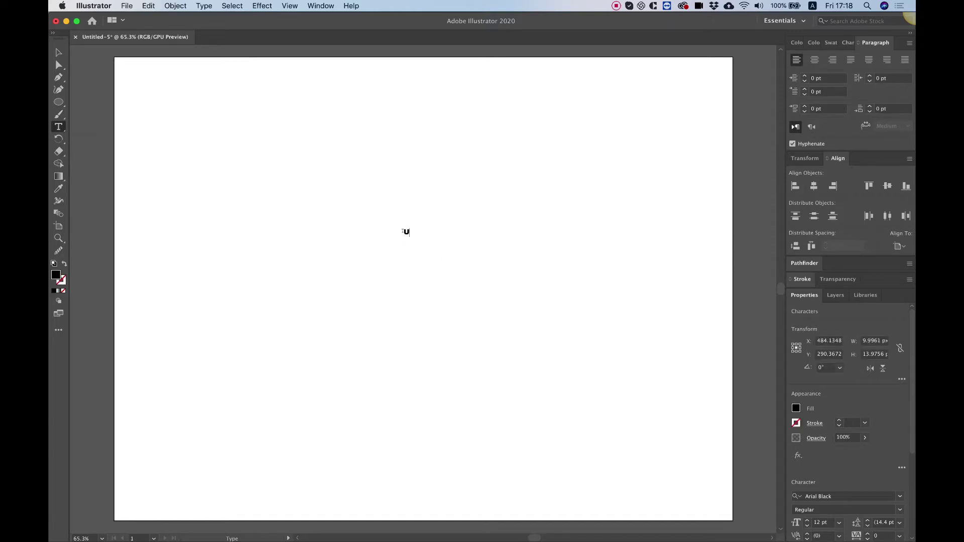
pyautogui.write('nlimited Elements')
pyautogui.click(59, 52)
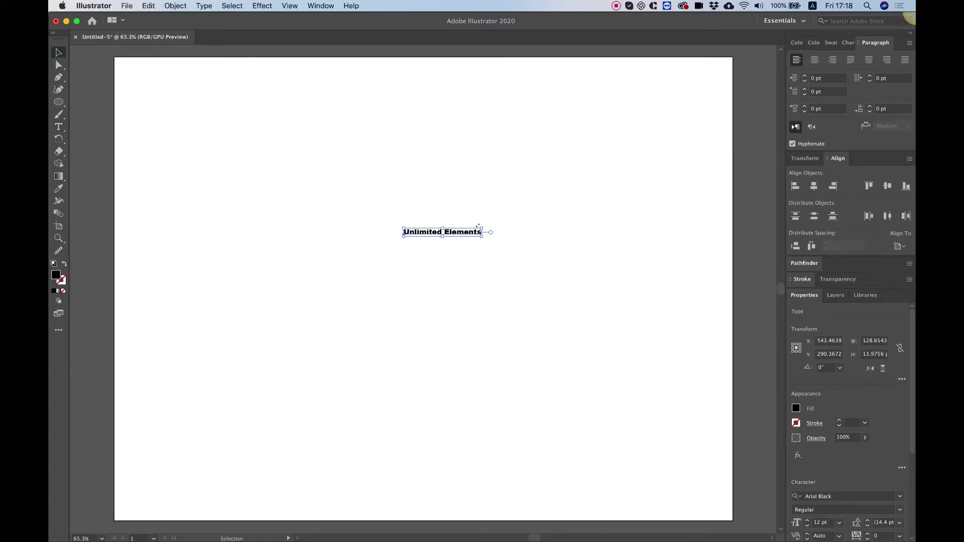
# - Scale the text up to about 77 pt and center it mid-artboard
pyautogui.moveTo(478, 227); pyautogui.dragTo(723, 92)
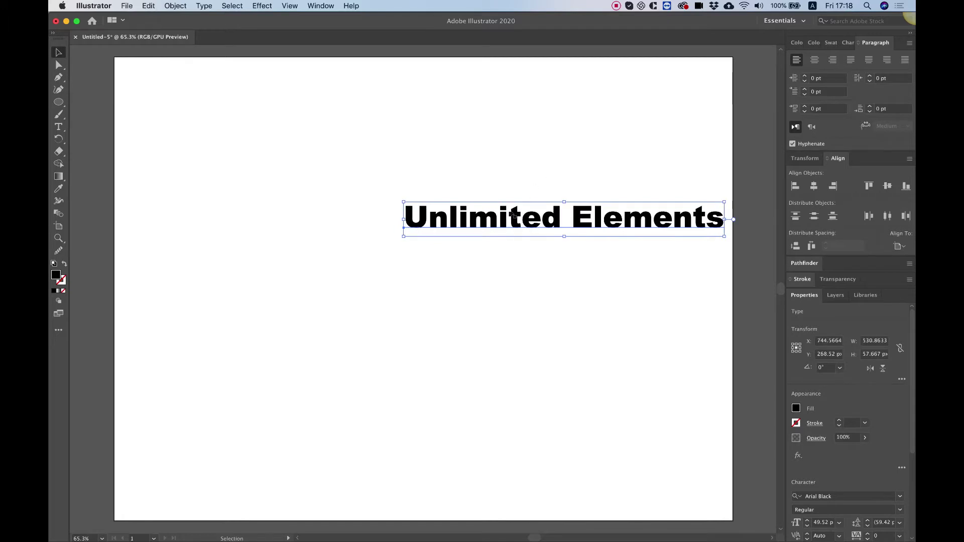
pyautogui.moveTo(513, 214); pyautogui.dragTo(291, 194)
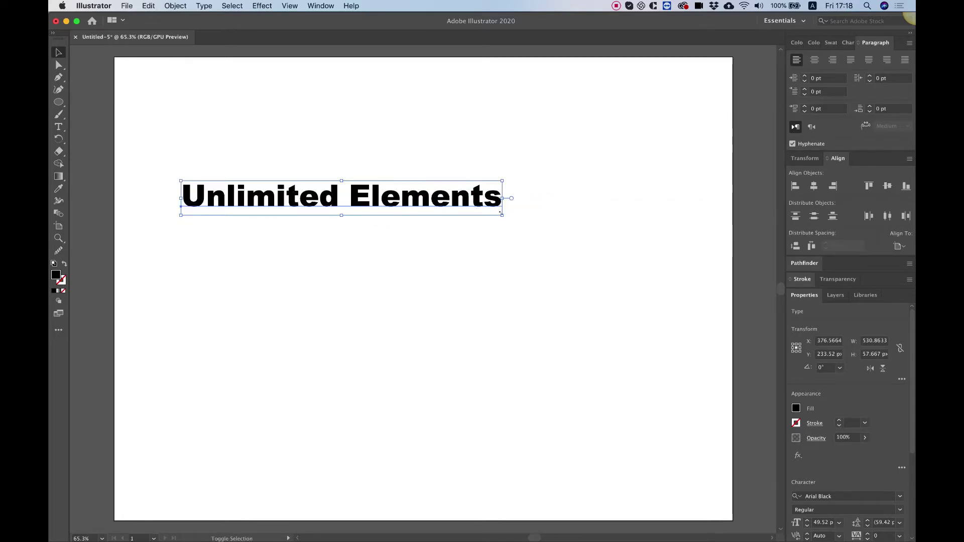
pyautogui.moveTo(499, 212); pyautogui.dragTo(682, 236)
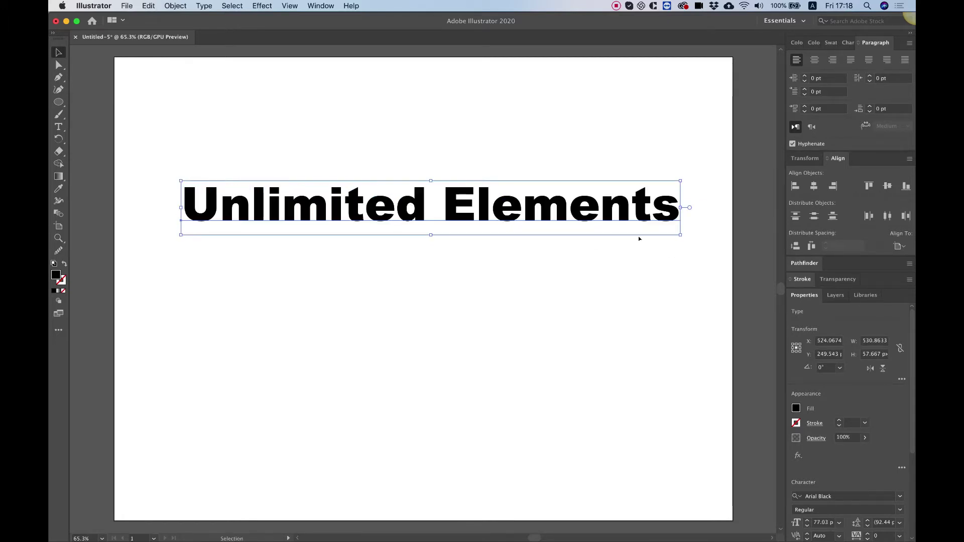
pyautogui.moveTo(532, 221); pyautogui.dragTo(532, 274)
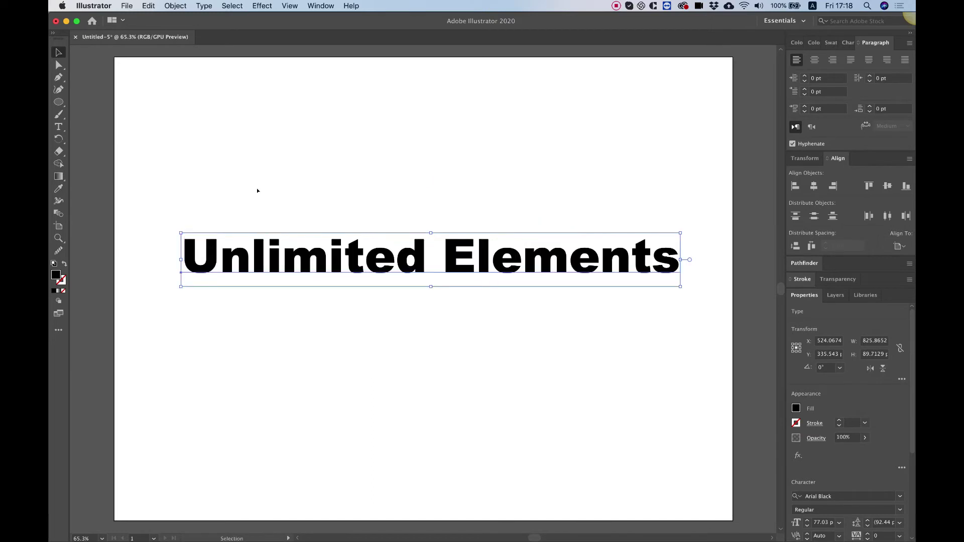
# - Convert the lettering to outlines and swap to a 1 pt black stroke with no fill
pyautogui.click(411, 174)
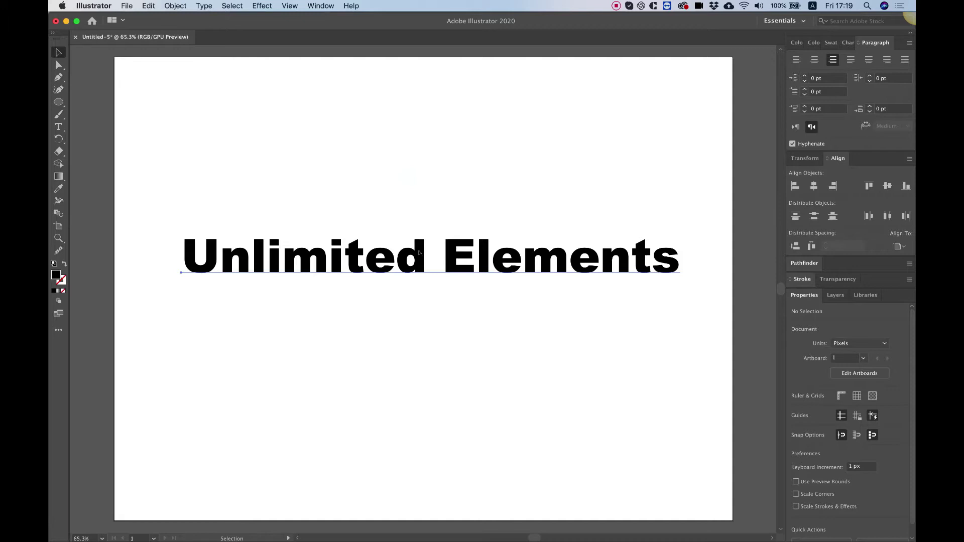
pyautogui.click(419, 252)
pyautogui.rightClick(419, 252)
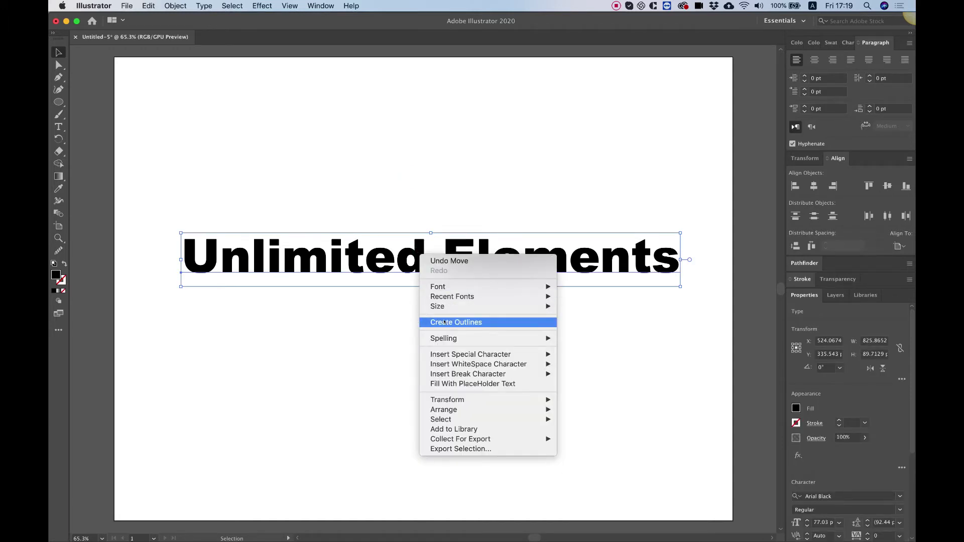
pyautogui.click(443, 322)
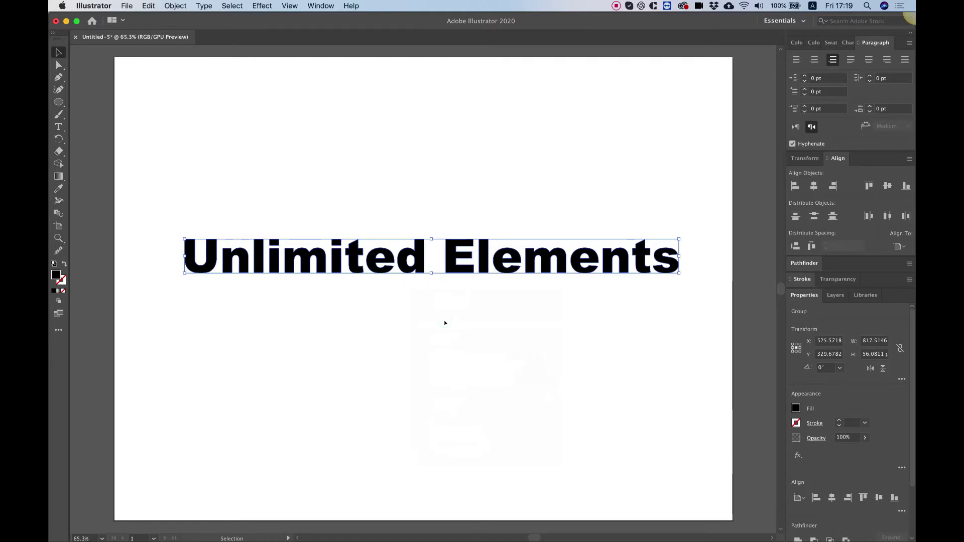
pyautogui.click(64, 264)
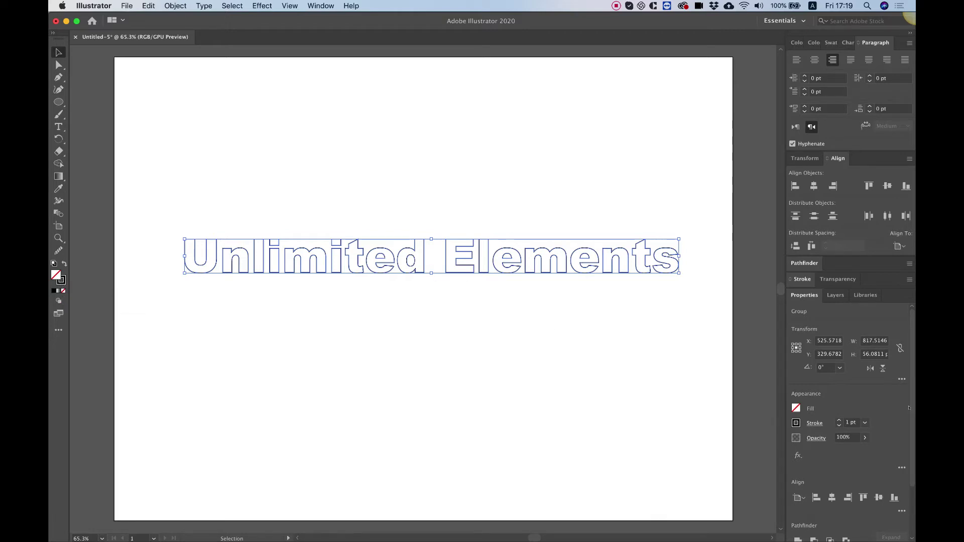
# - Resize the artboard with the Fit to Artwork Bounds preset, about 818.51 × 57.4 px
pyautogui.click(452, 108)
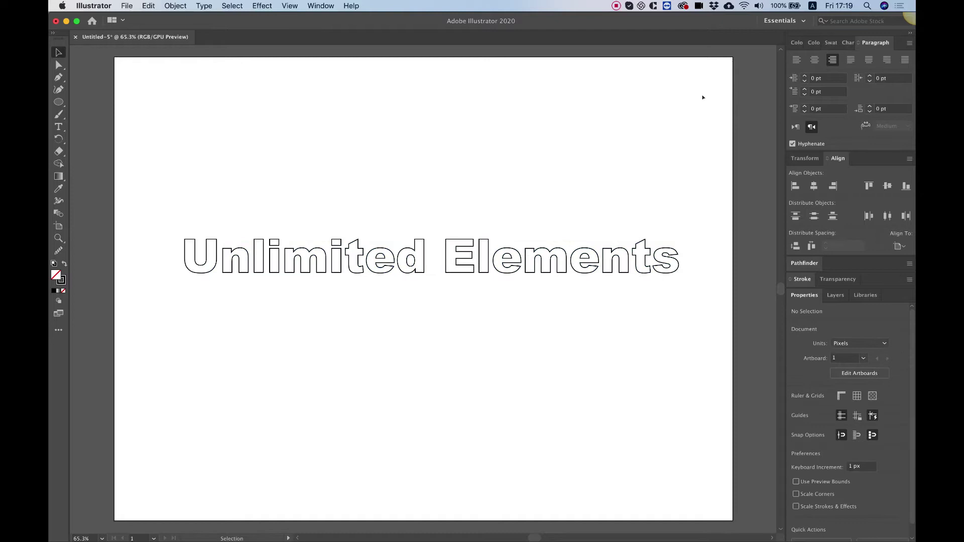
pyautogui.click(616, 95)
pyautogui.click(804, 298)
pyautogui.click(804, 296)
pyautogui.click(857, 373)
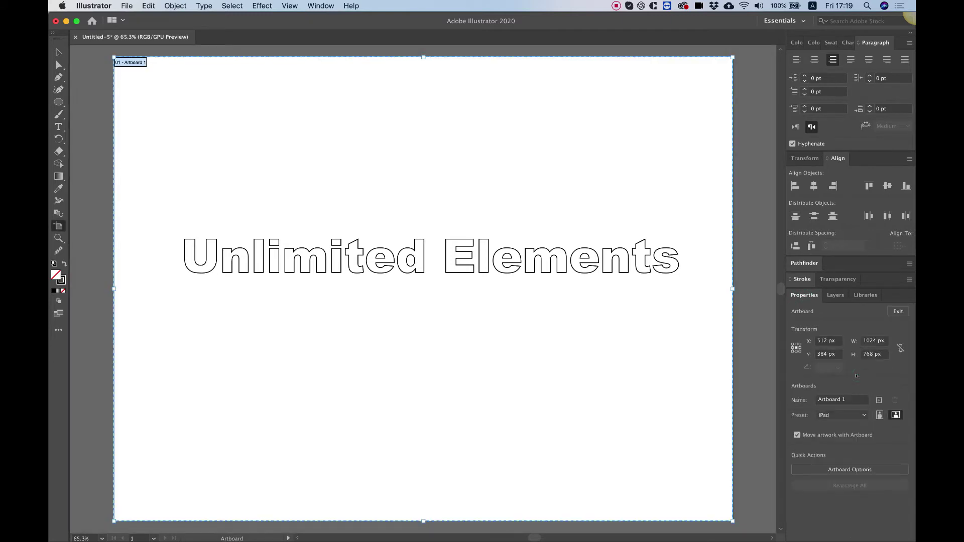
pyautogui.click(835, 415)
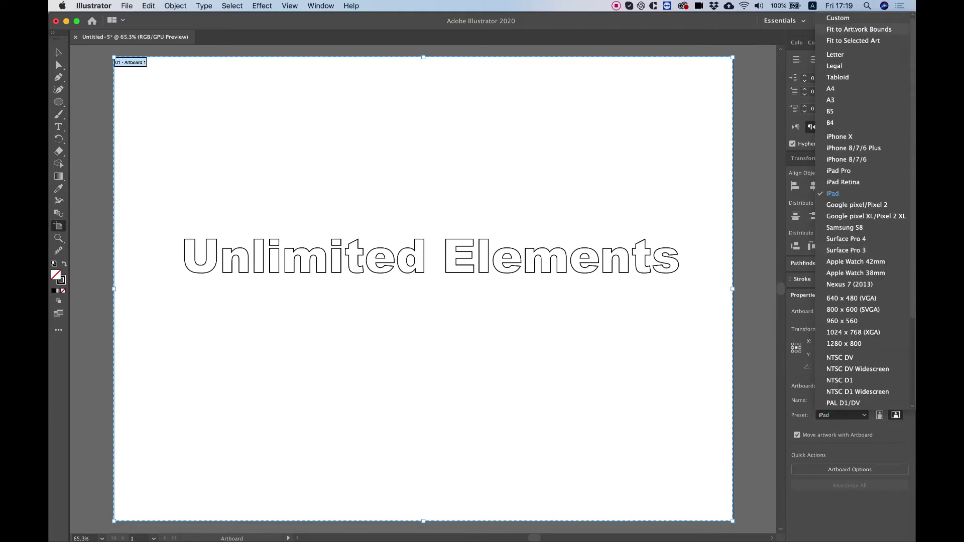
pyautogui.click(854, 32)
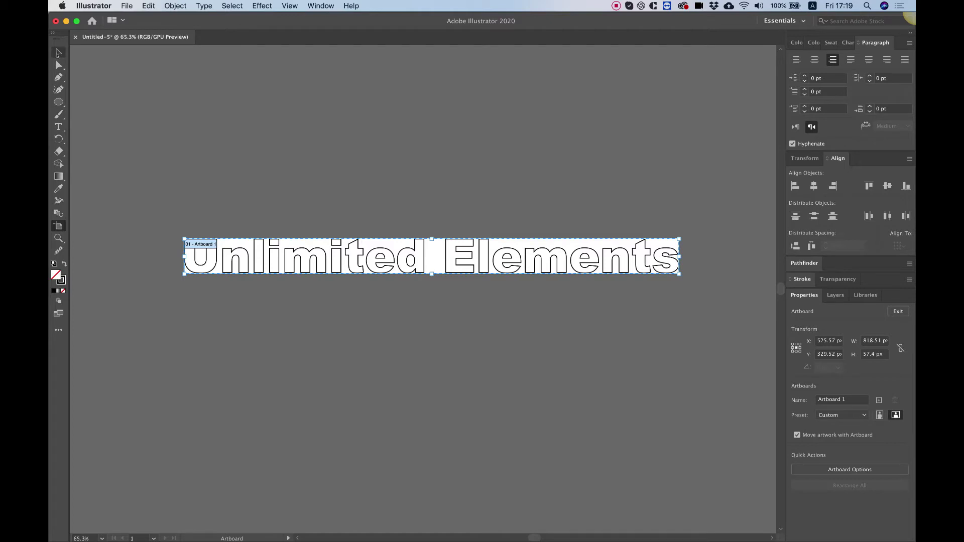
pyautogui.click(58, 52)
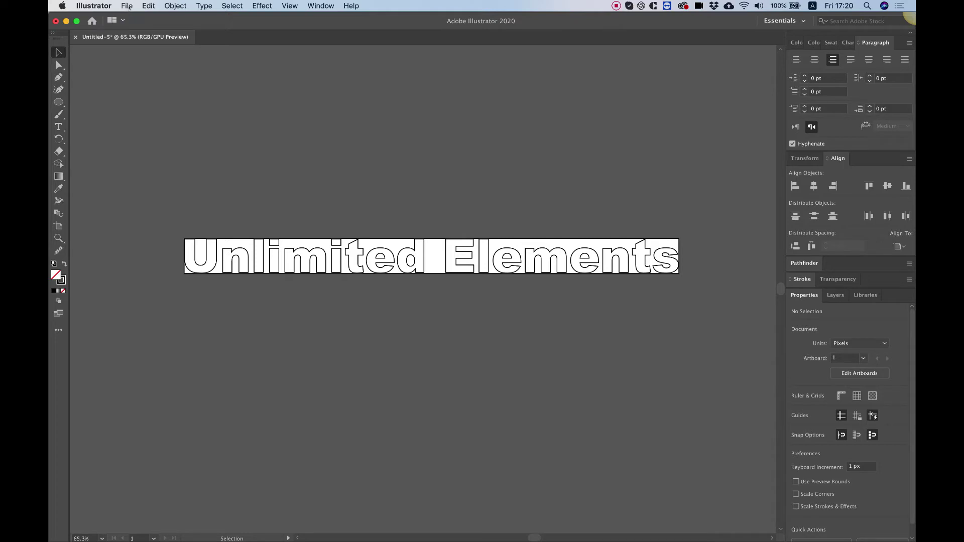
# - Save the artwork as Untitled-5.svg on the Desktop in SVG format, reaching SVG 1.1 options
pyautogui.click(129, 7)
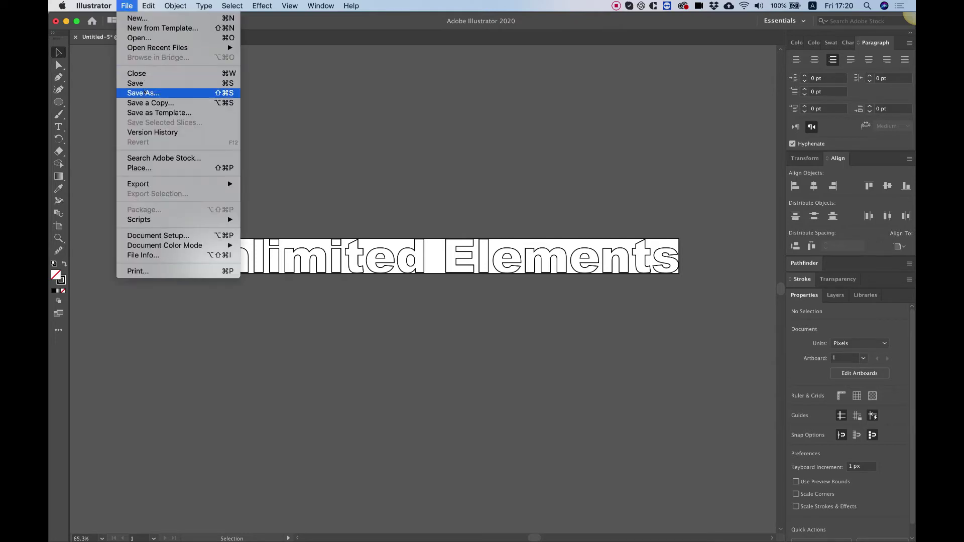
pyautogui.click(144, 93)
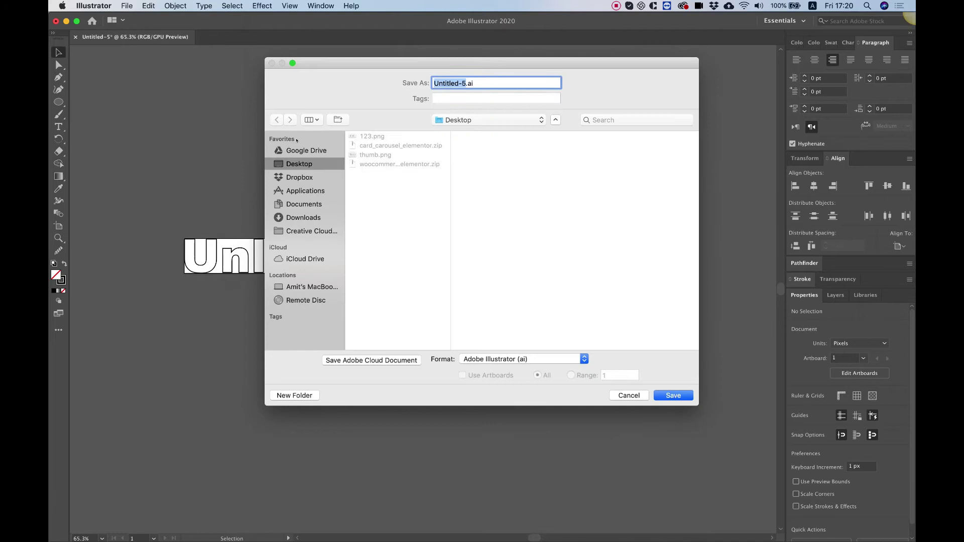
pyautogui.click(480, 358)
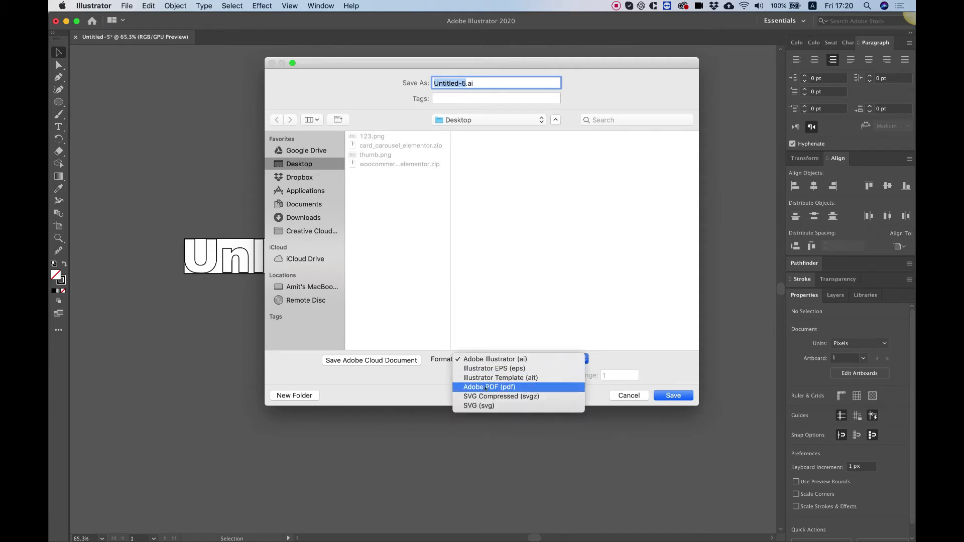
pyautogui.click(484, 402)
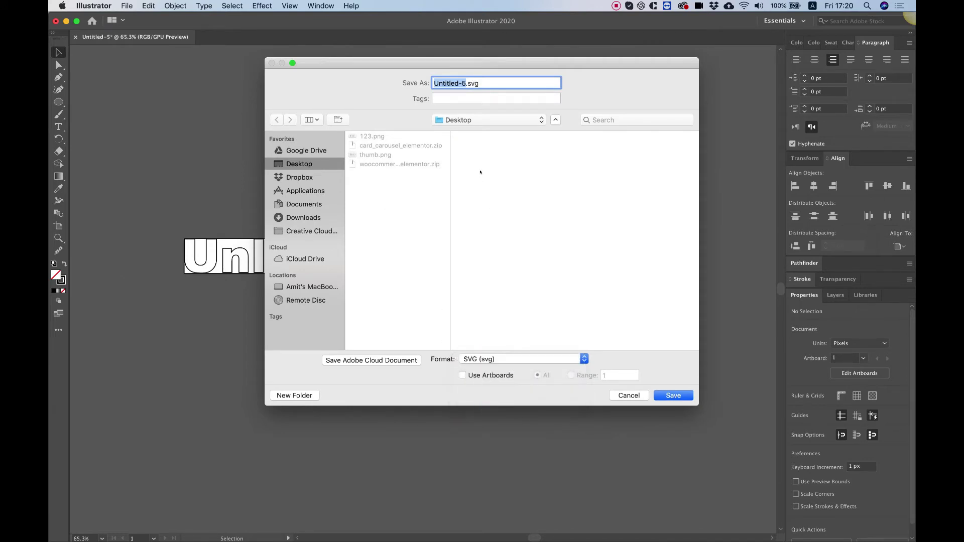
pyautogui.click(669, 396)
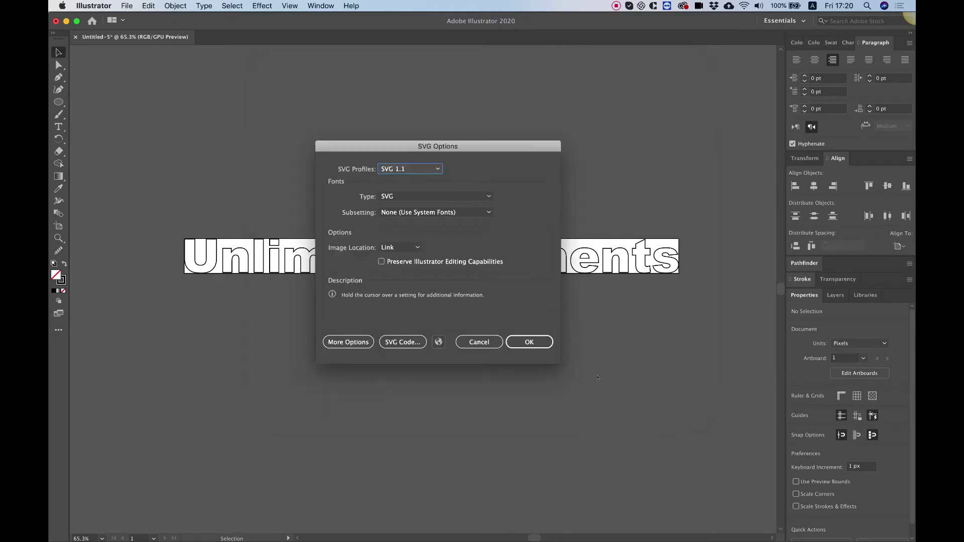
pyautogui.click(532, 343)
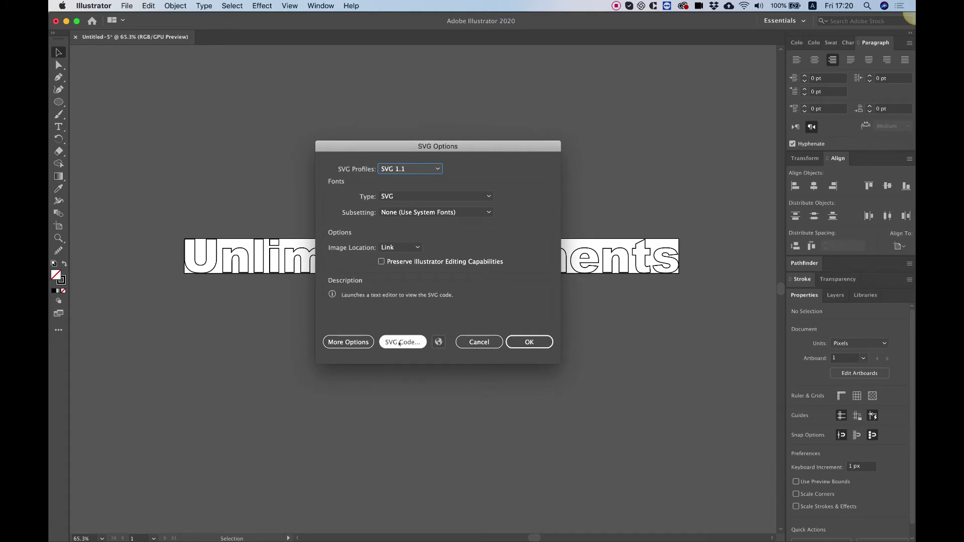
# - Open the generated SVG code in TextEdit, select all of it, and switch to Chrome's Elementor editor
pyautogui.click(400, 343)
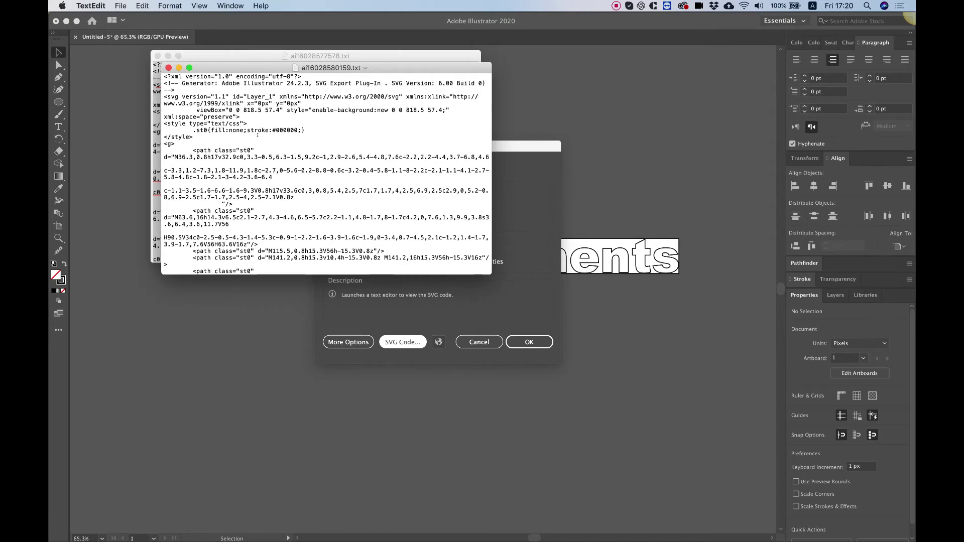
pyautogui.press('super+a')
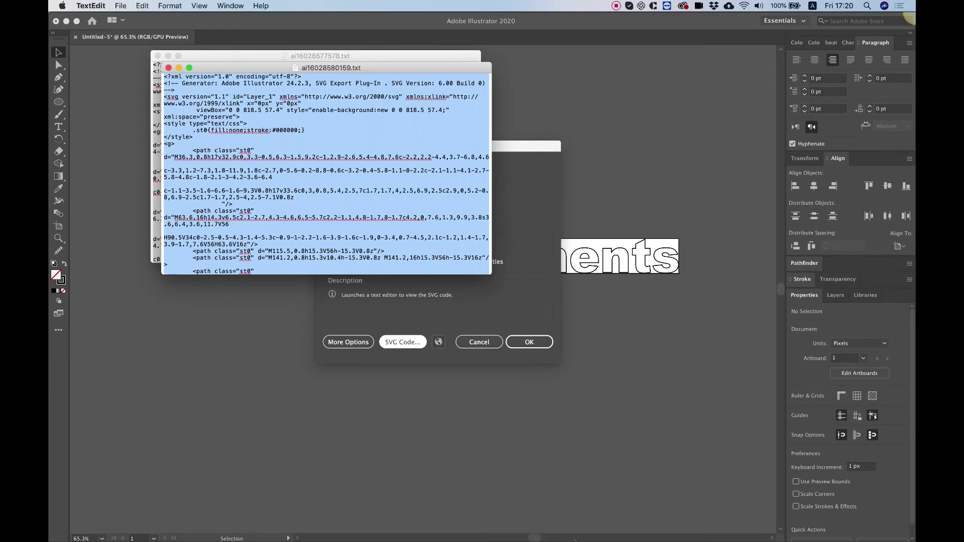
pyautogui.click(334, 523)
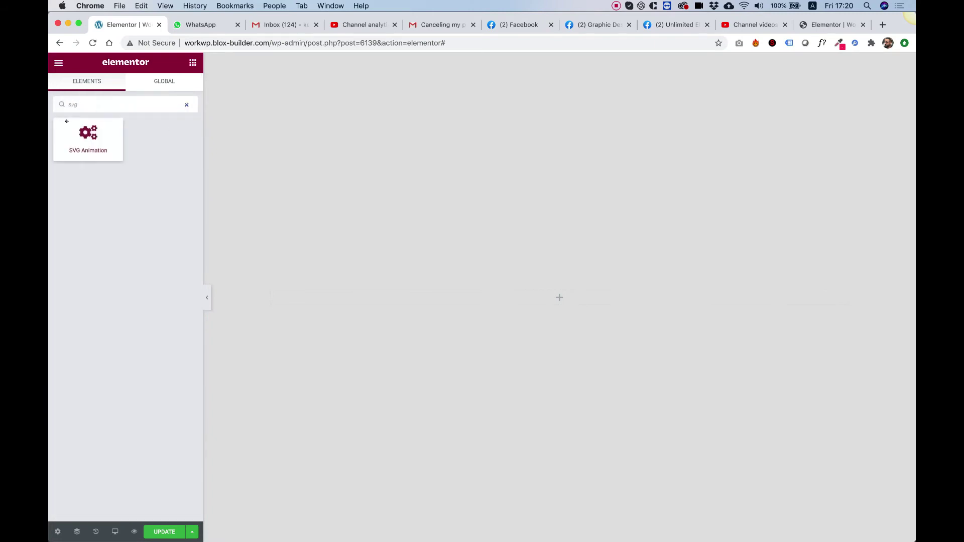
# - Drag the SVG Animation widget from the 'svg' search results into the empty section
pyautogui.moveTo(75, 132); pyautogui.dragTo(548, 296)
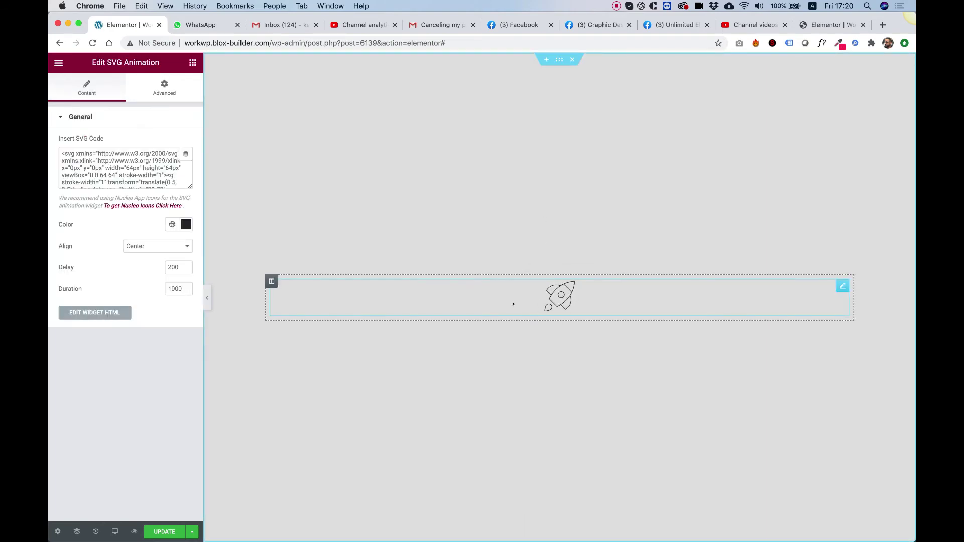
# - Delete the default rocket code in Insert SVG Code and paste the exported Illustrator SVG
pyautogui.click(137, 159)
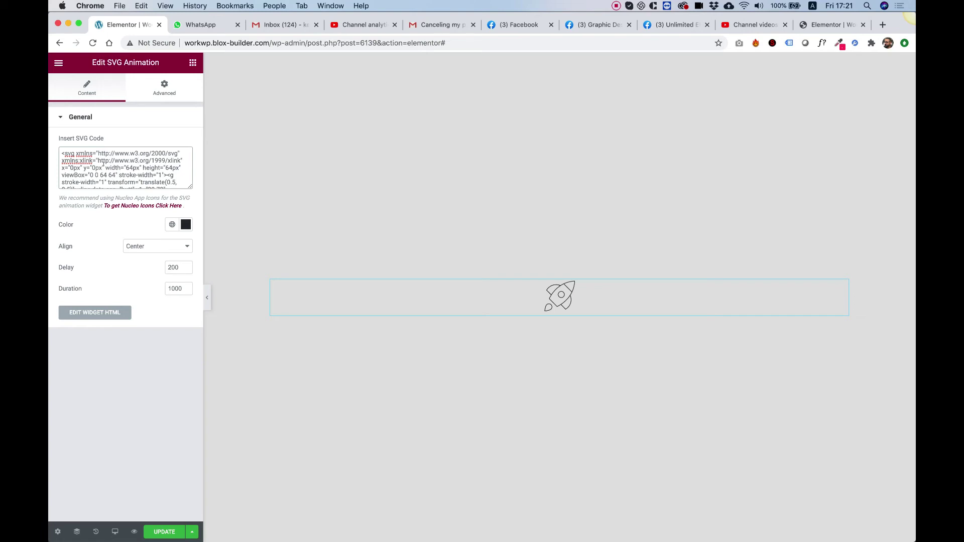
pyautogui.press('super+a')
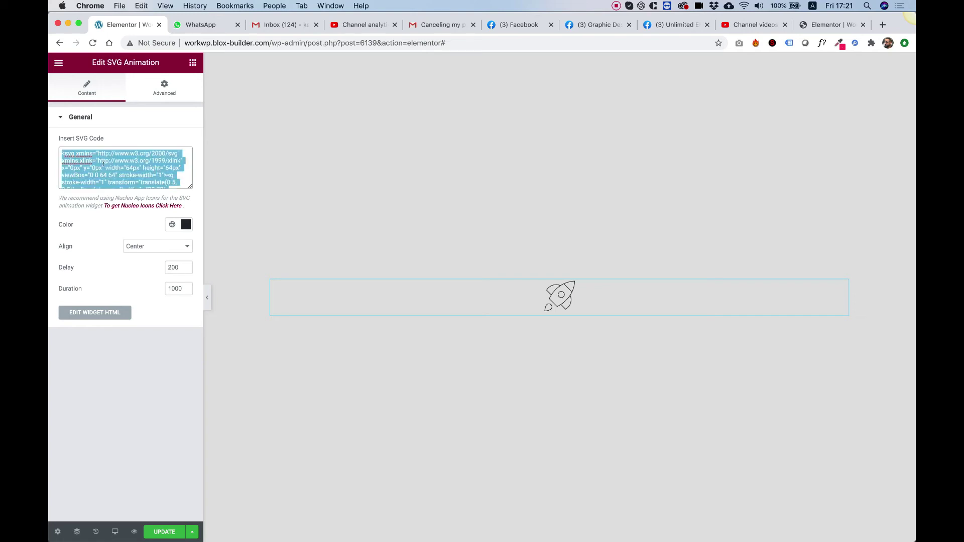
pyautogui.press('BackSpace')
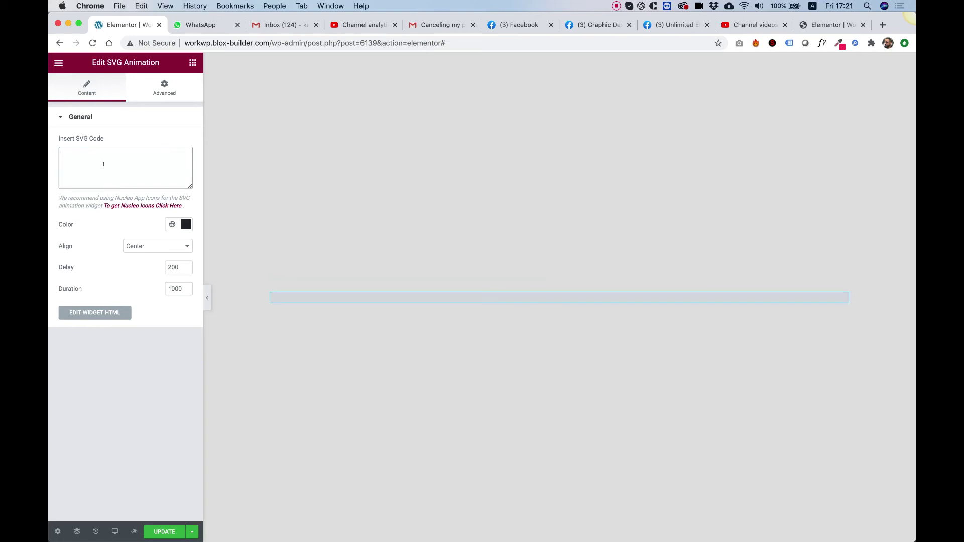
pyautogui.press('super+v')
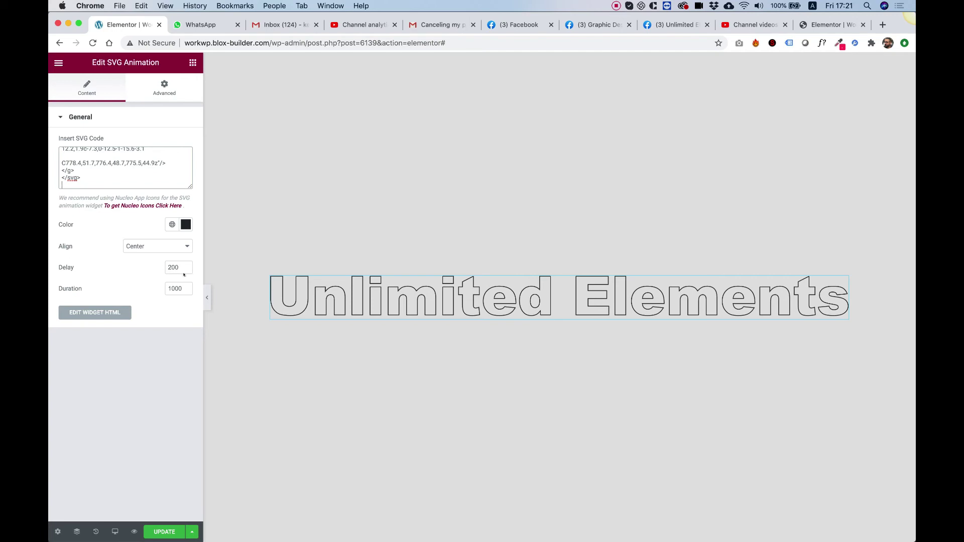
# - Change the animation Duration from 1000 to 3000, keeping the 200 delay
pyautogui.click(168, 267)
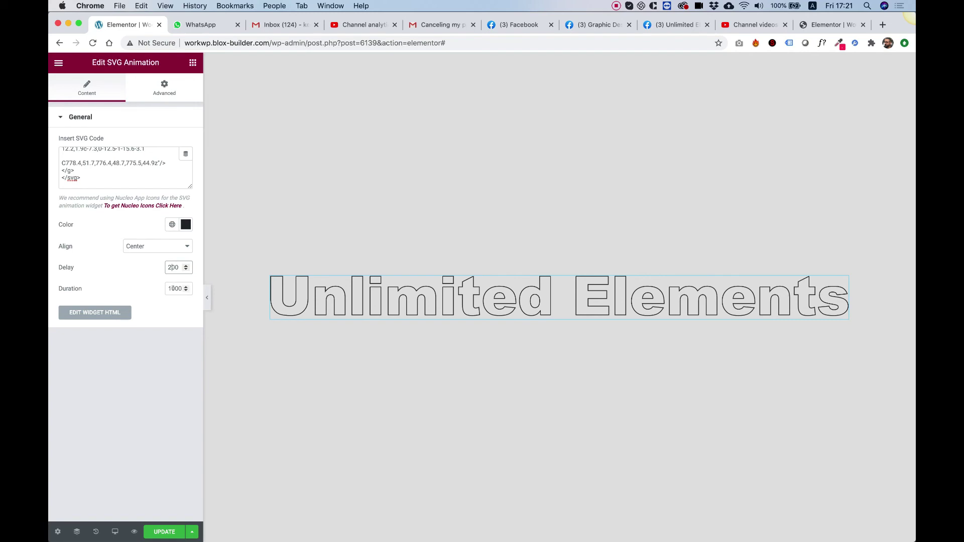
pyautogui.moveTo(170, 289); pyautogui.dragTo(164, 286)
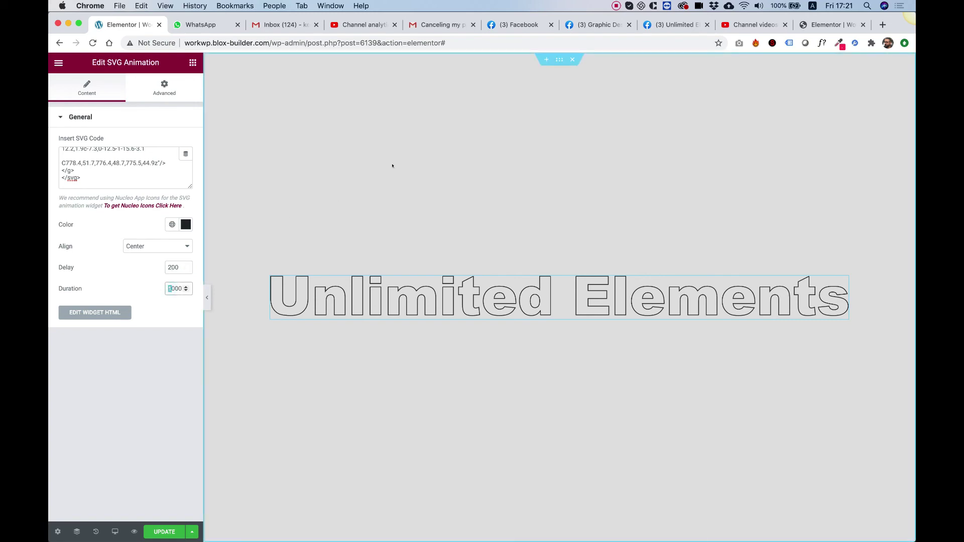
pyautogui.write('3')
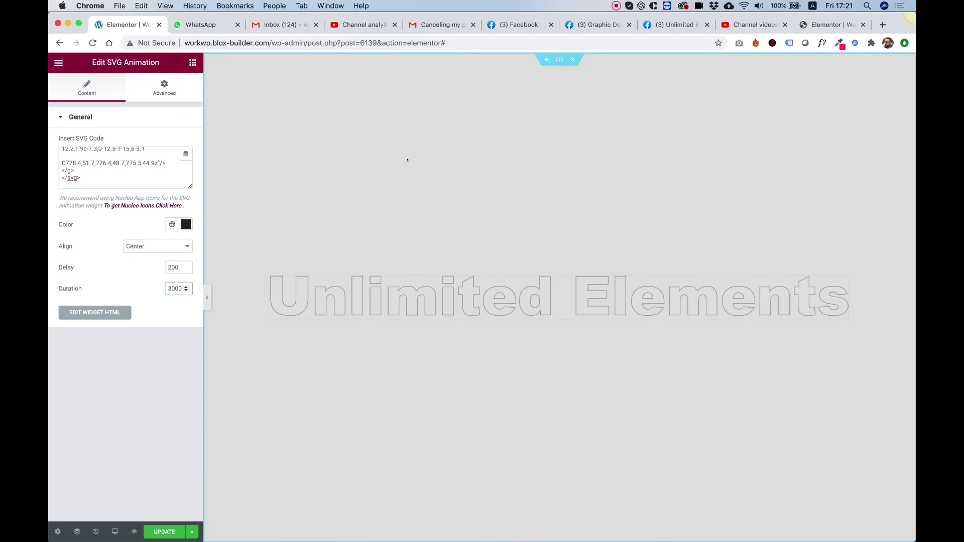